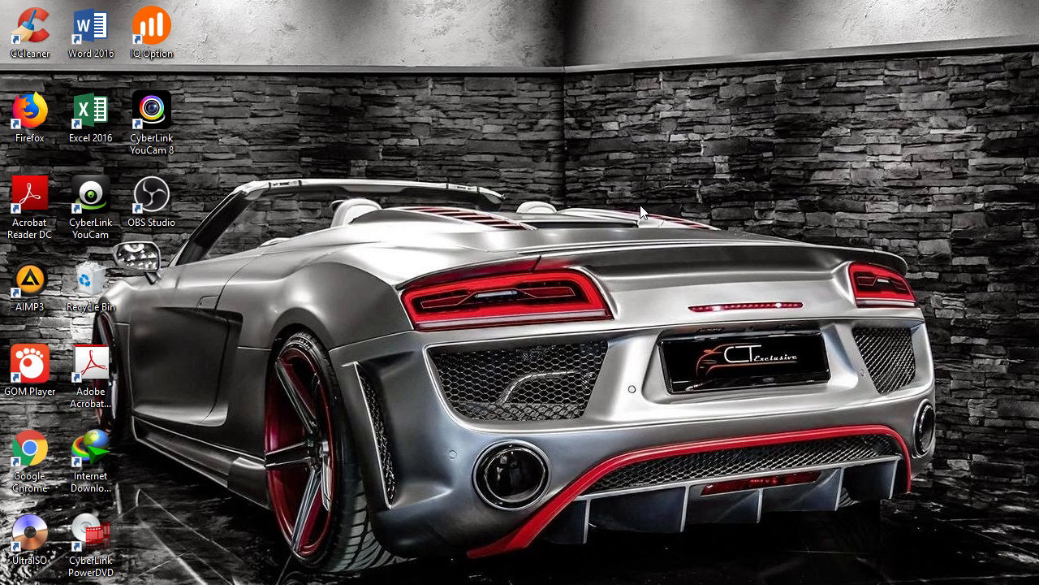
Open the OBS Studio shortcut's properties and turn on compatibility mode
click(162, 203)
right_click(162, 200)
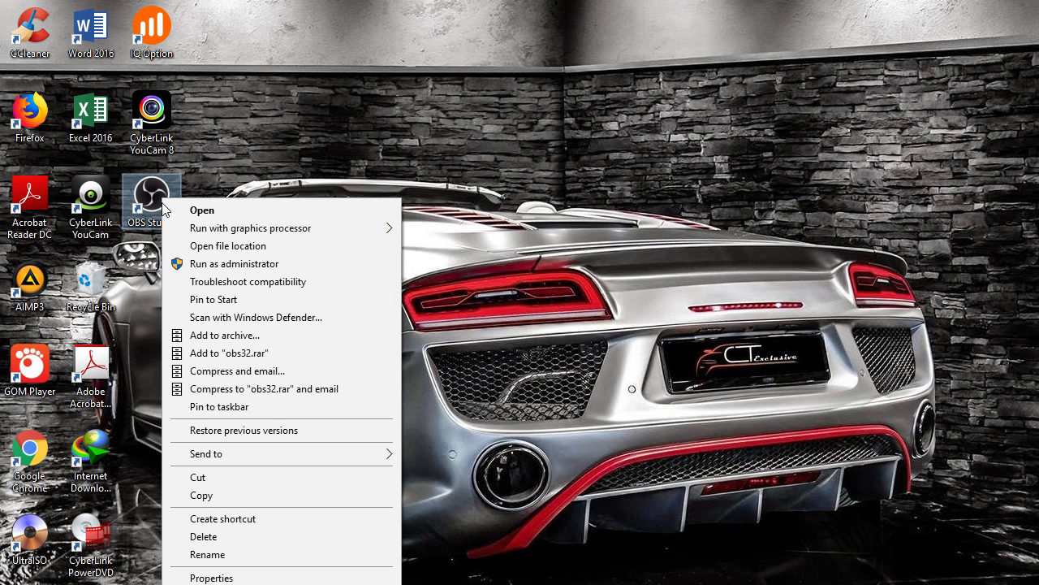
click(268, 579)
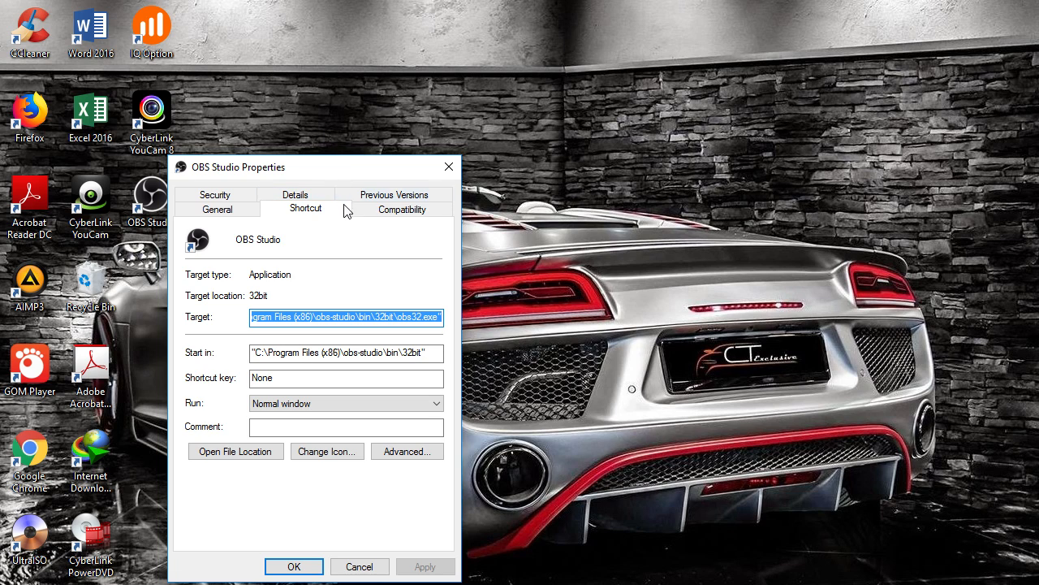
click(407, 215)
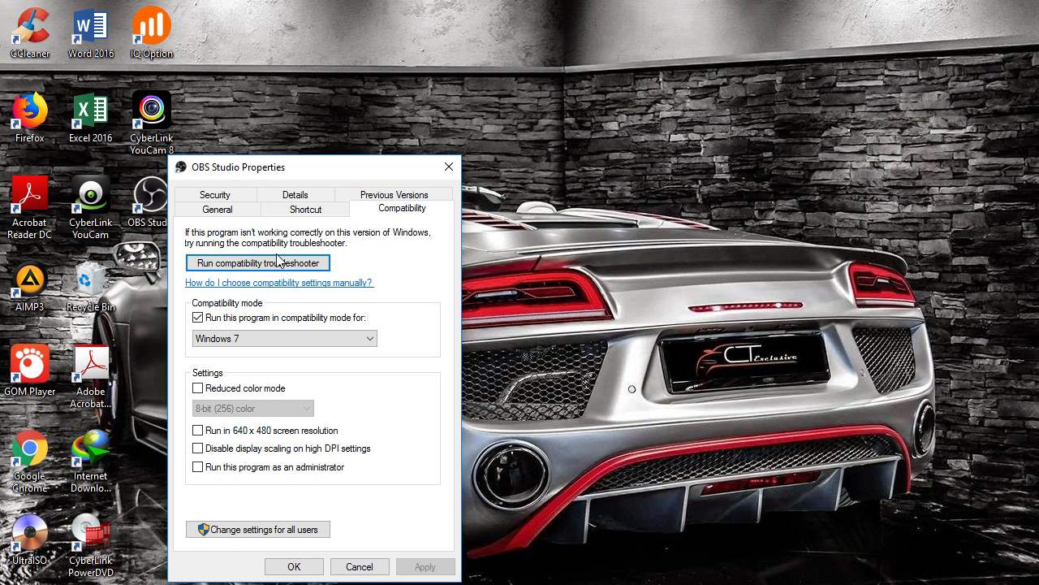
click(198, 319)
click(198, 319)
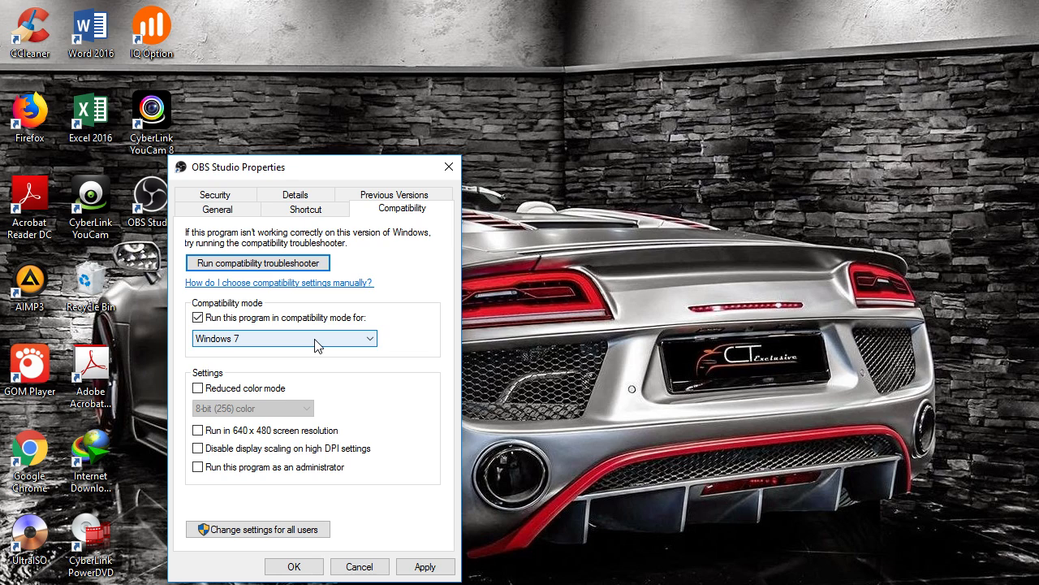
Choose Windows 7 as the compatibility mode, apply it and close the properties
click(317, 341)
click(274, 427)
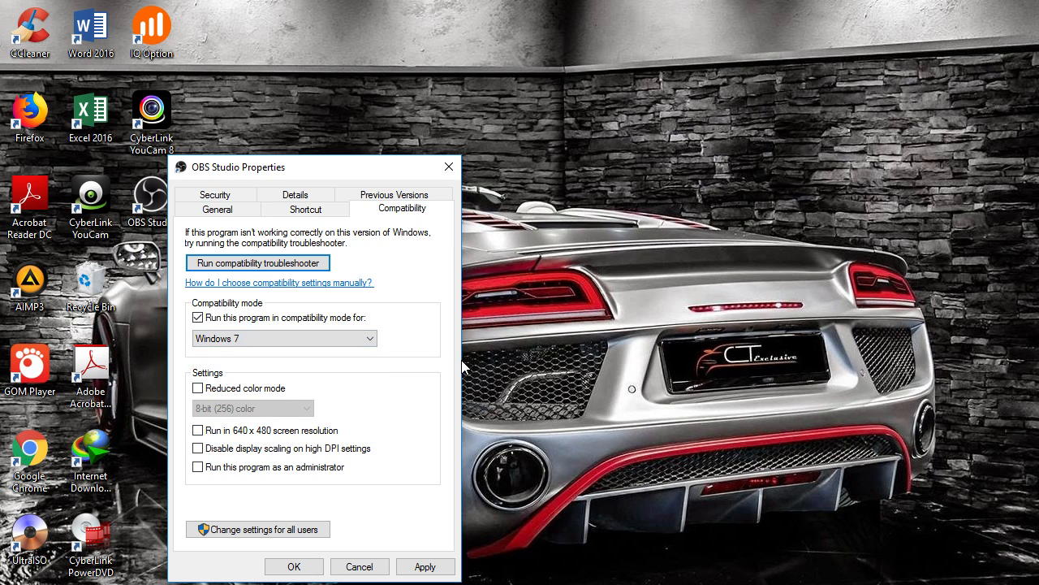
click(320, 339)
click(308, 435)
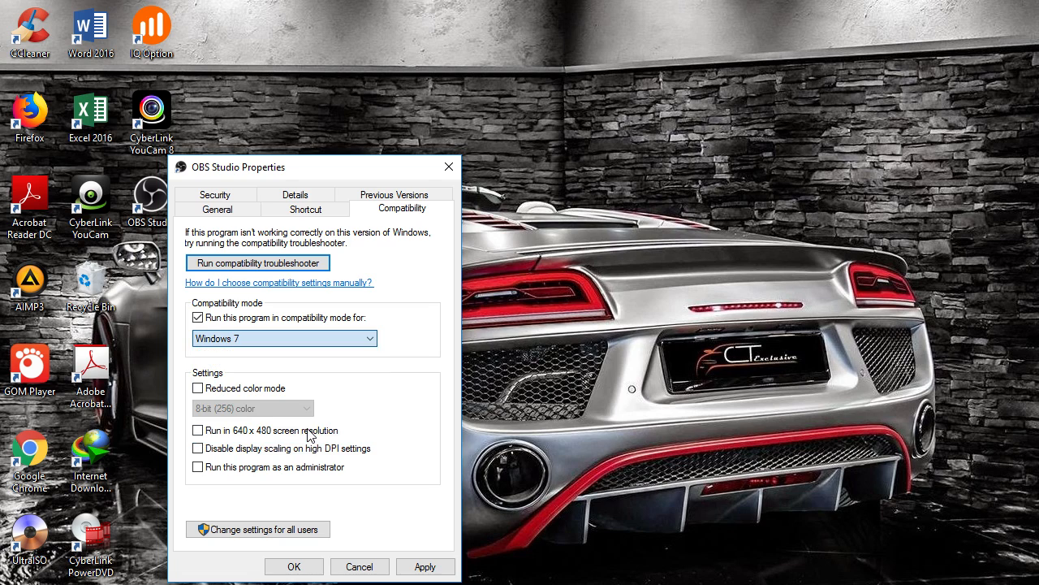
click(421, 564)
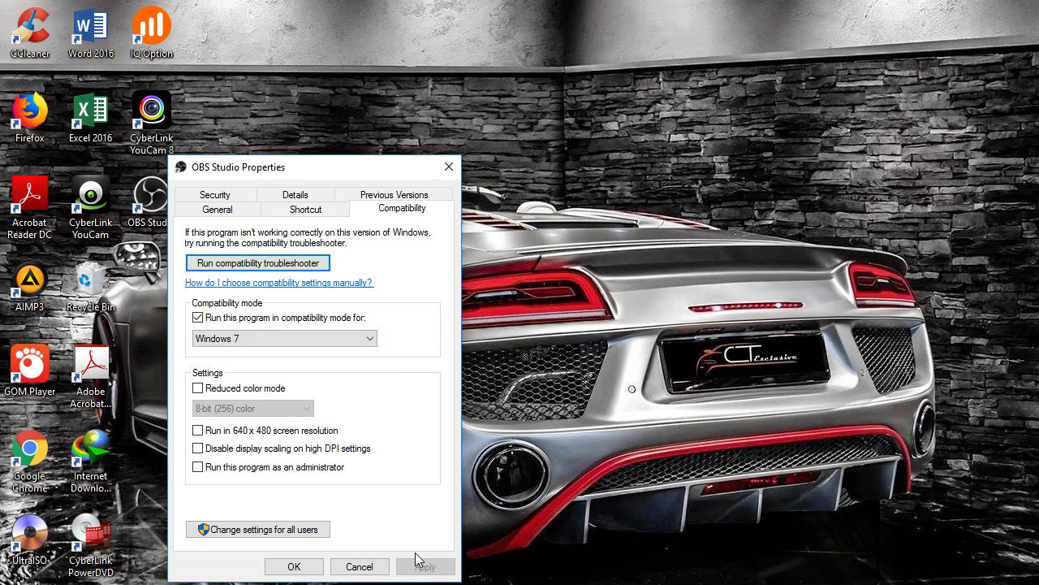
click(310, 568)
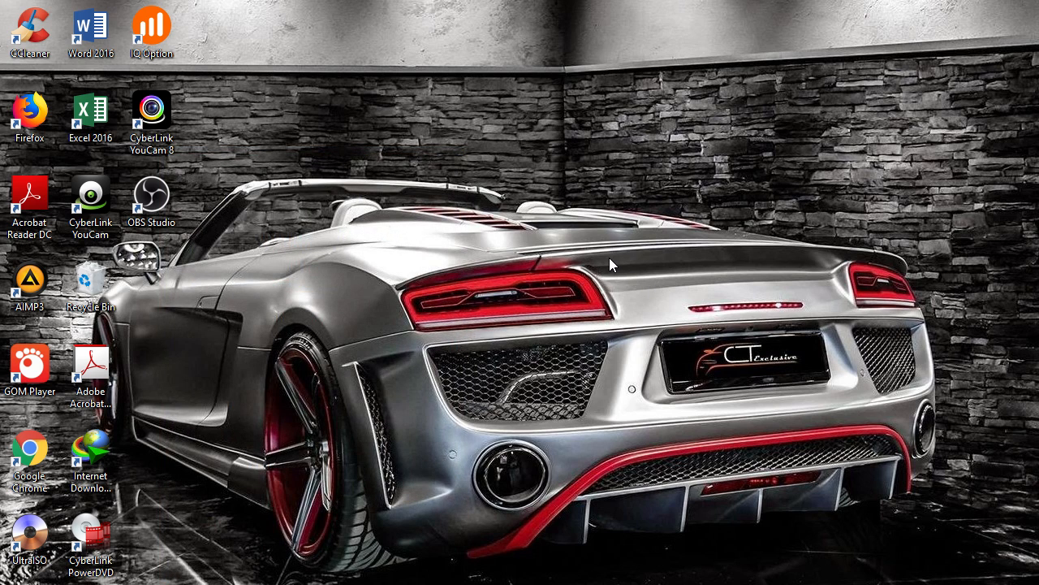
Open NVIDIA Control Panel's Manage 3D settings on the Program Settings tab
right_click(456, 182)
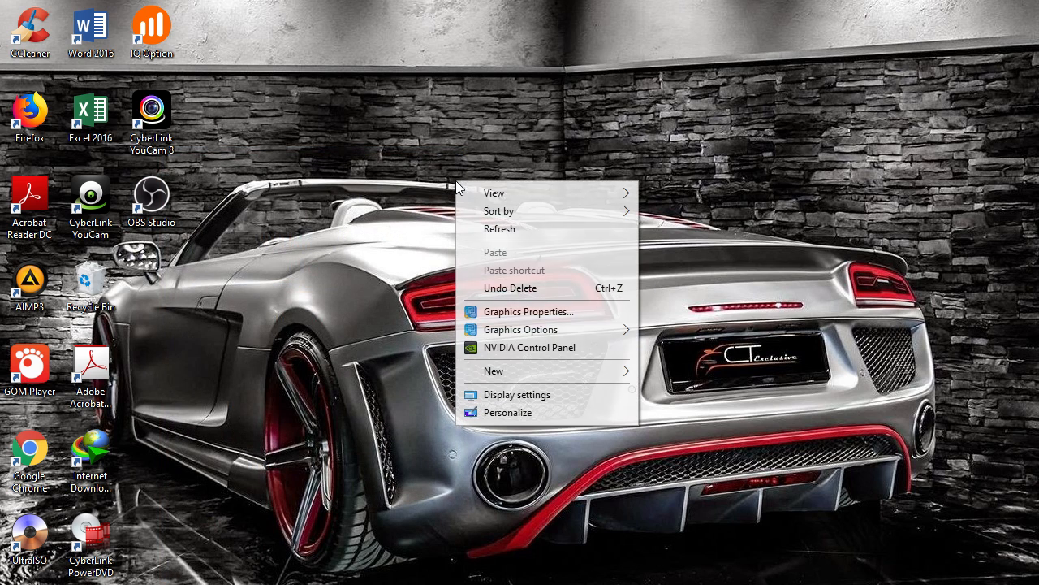
click(565, 349)
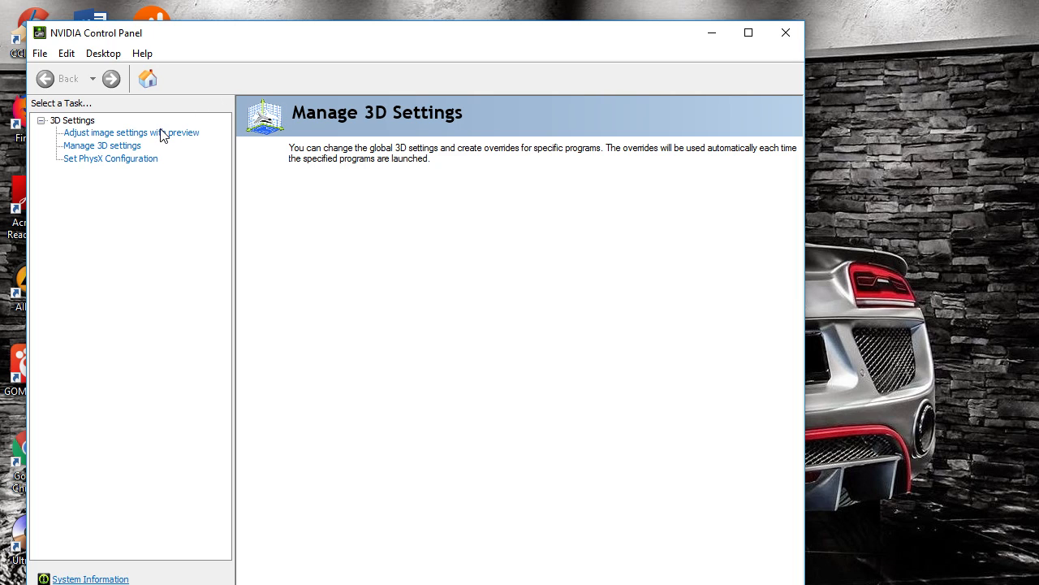
click(122, 148)
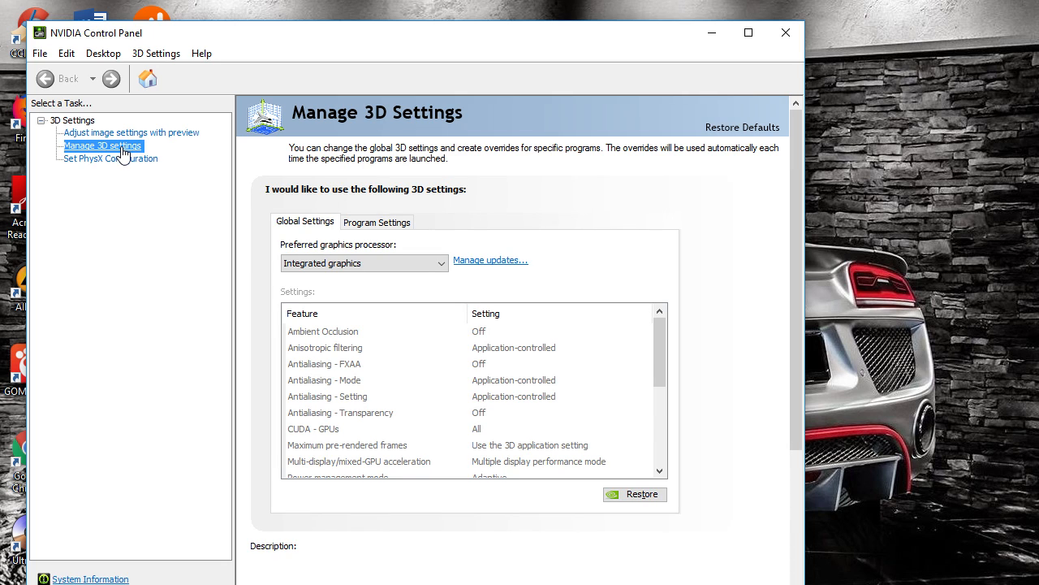
click(378, 227)
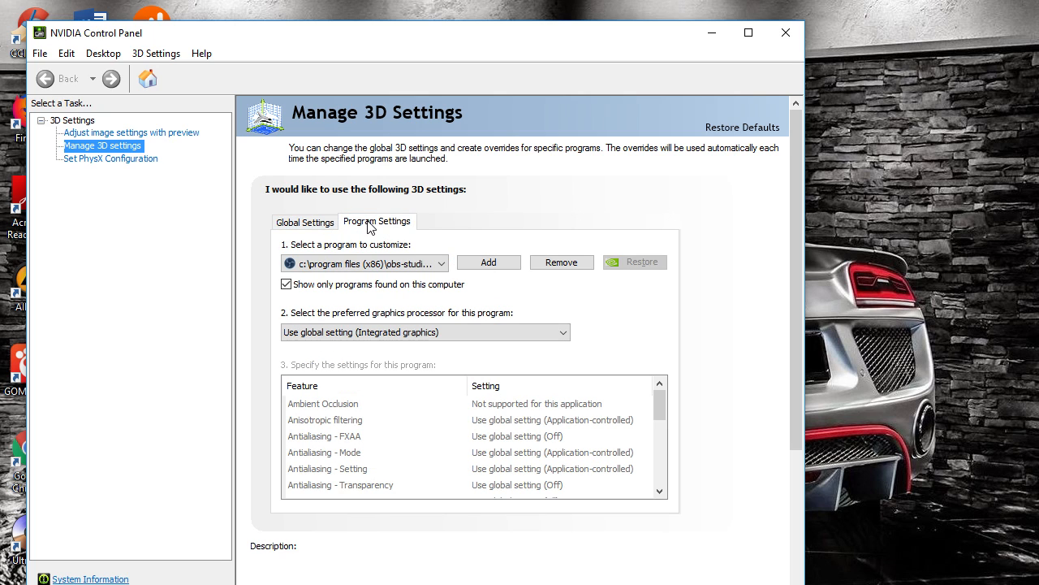
Open the list of programs to add and scroll through it
click(489, 262)
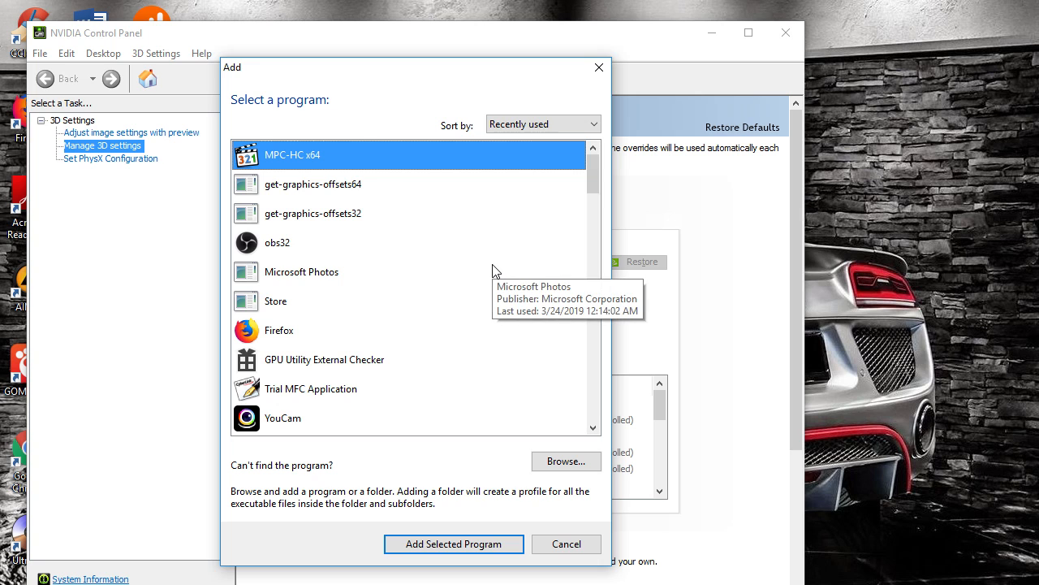
scroll(436, 264, down, 10)
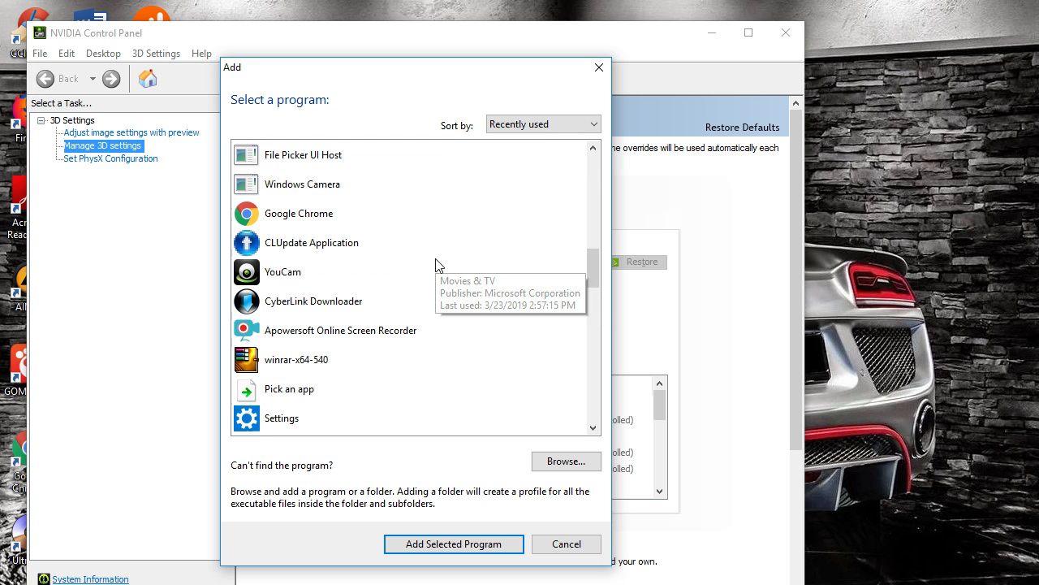
scroll(435, 264, down, 10)
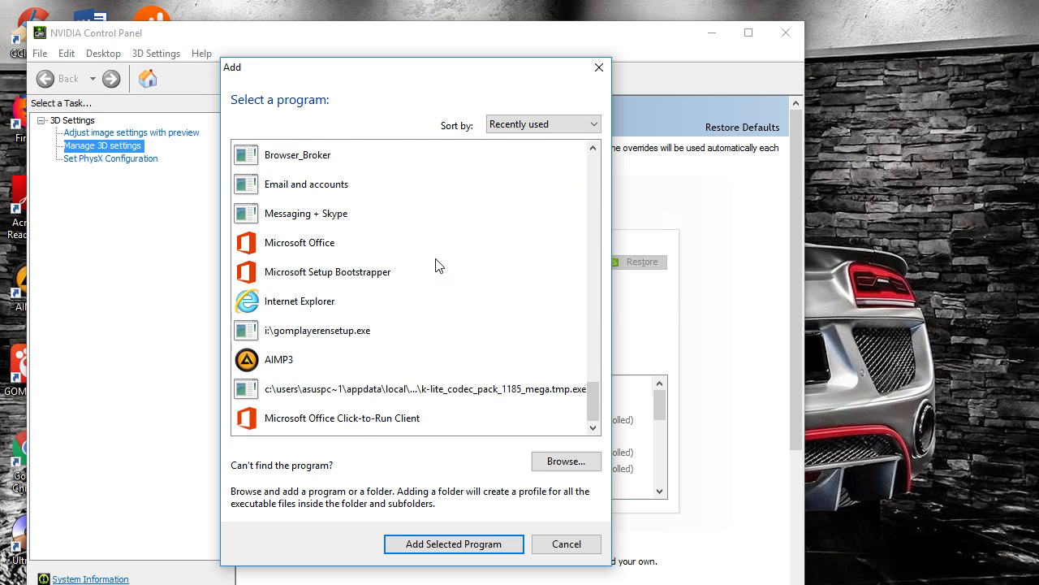
scroll(435, 264, up, 10)
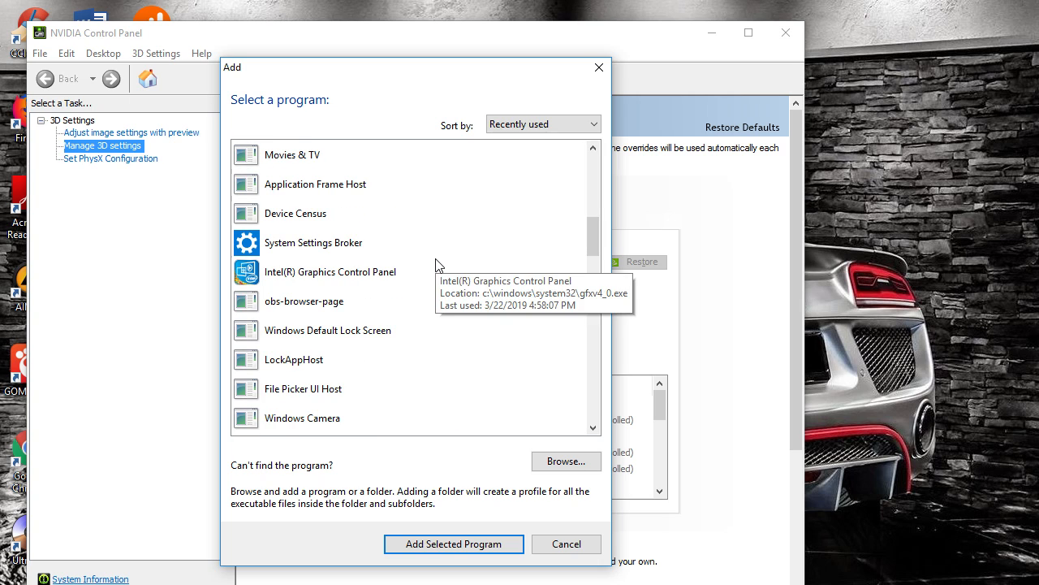
Try to add obs32 from C:\Program Files (x86)\obs-studio\bin\32bit as a program, then close the Add dialog
click(580, 462)
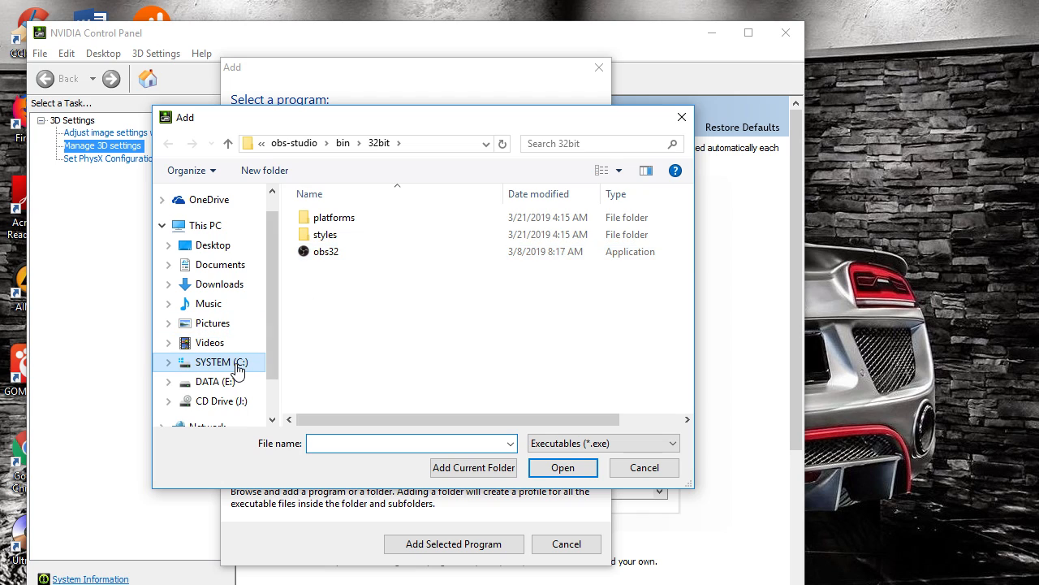
click(238, 367)
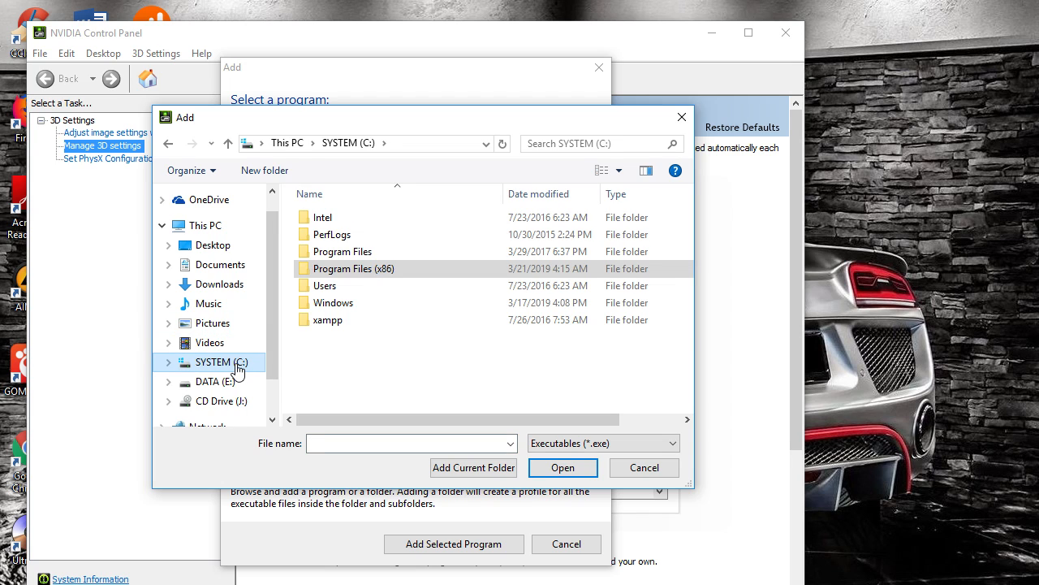
click(361, 273)
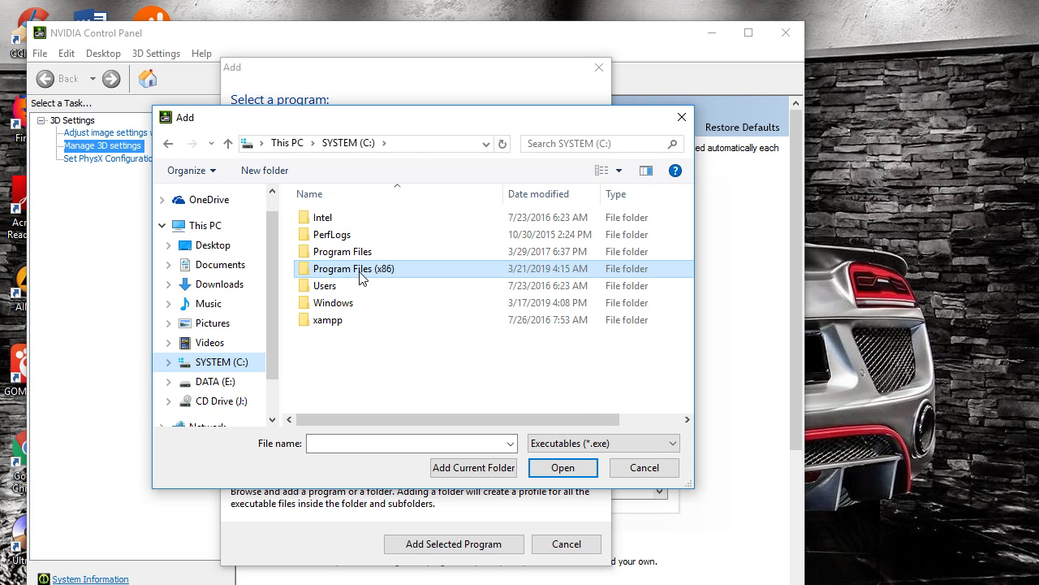
double_click(361, 273)
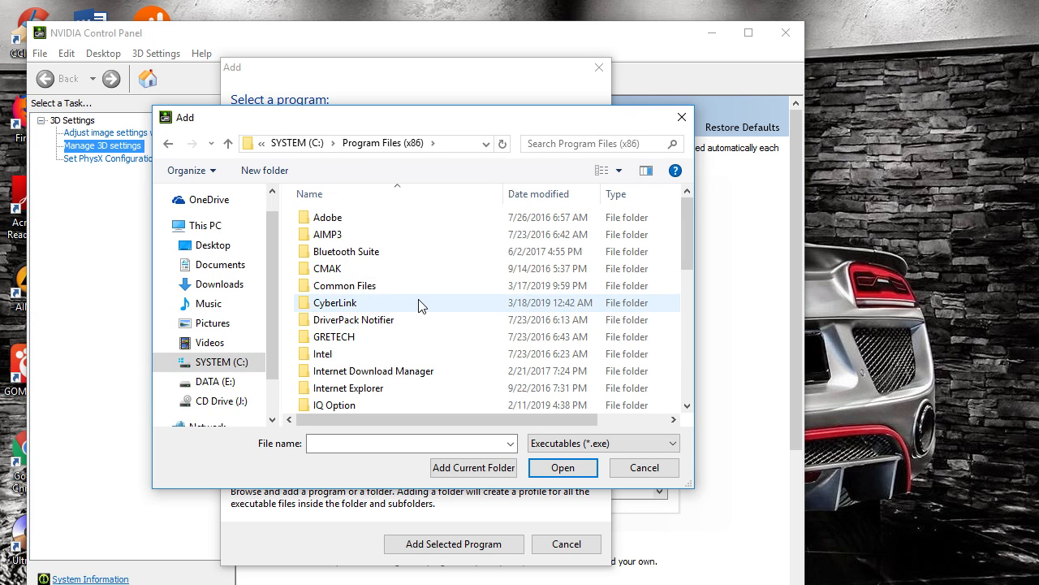
scroll(420, 305, down, 7)
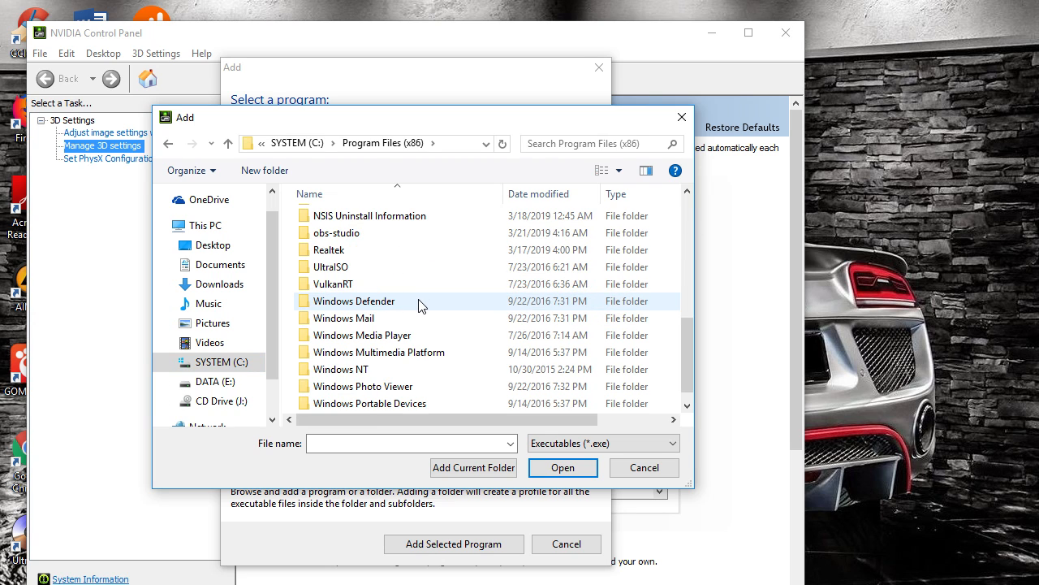
click(352, 235)
double_click(352, 235)
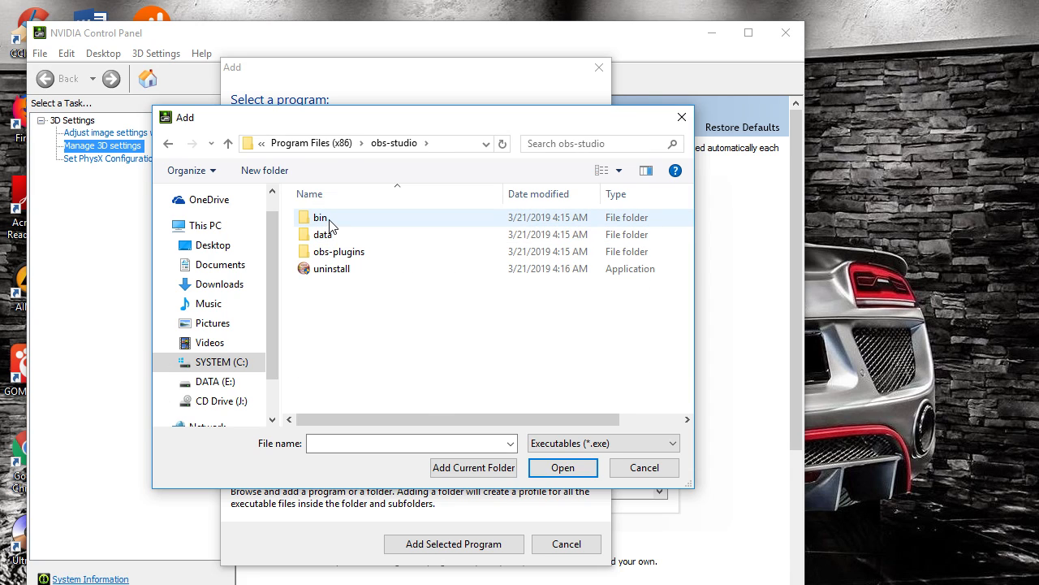
double_click(331, 224)
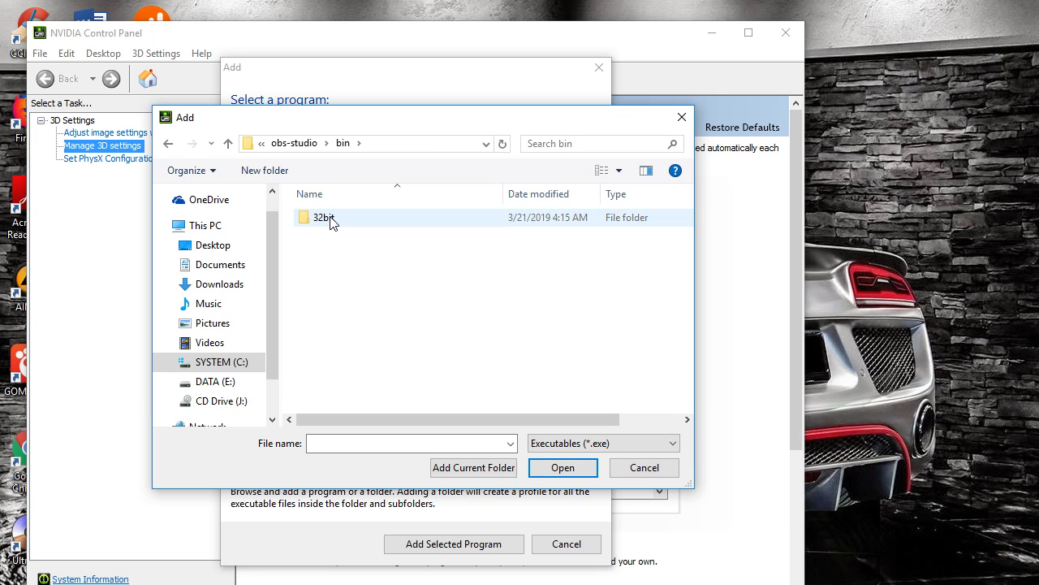
double_click(331, 225)
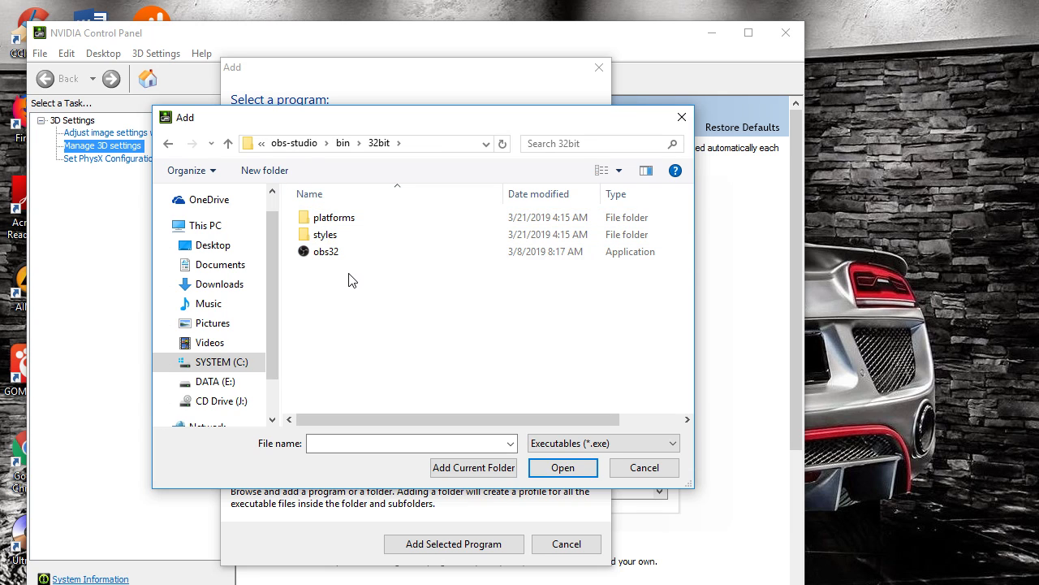
click(326, 255)
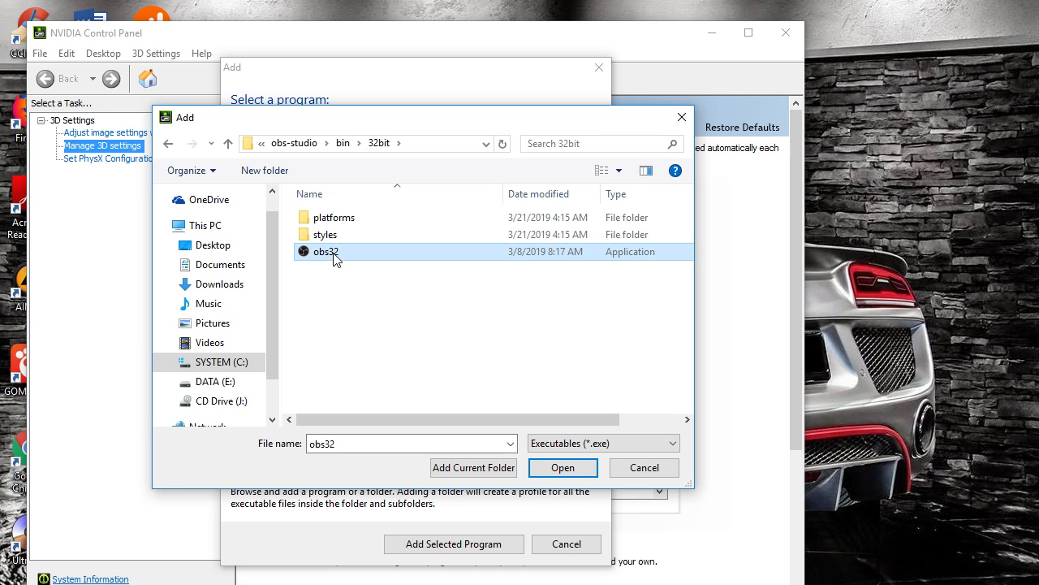
click(578, 476)
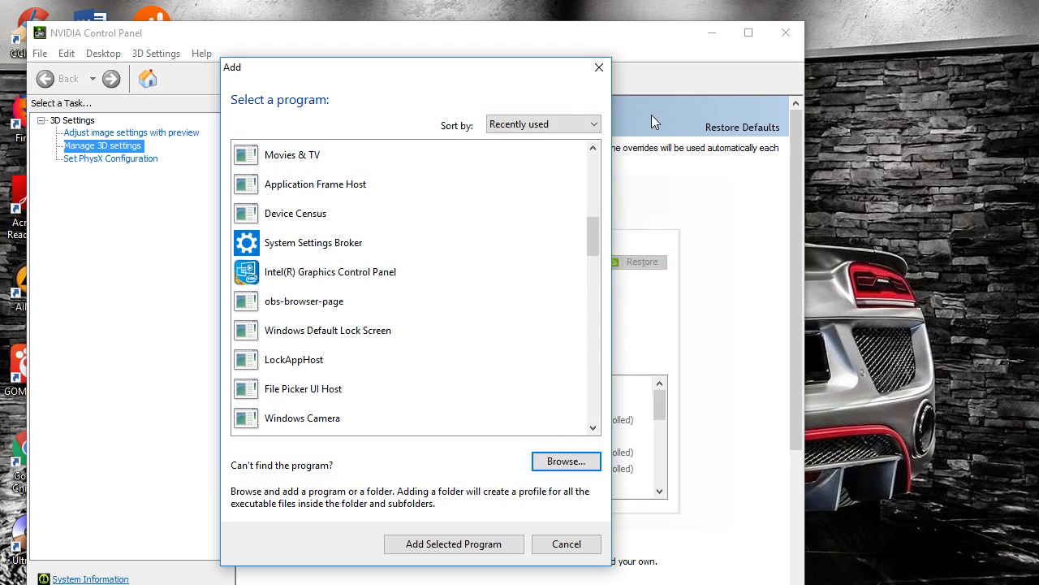
click(598, 69)
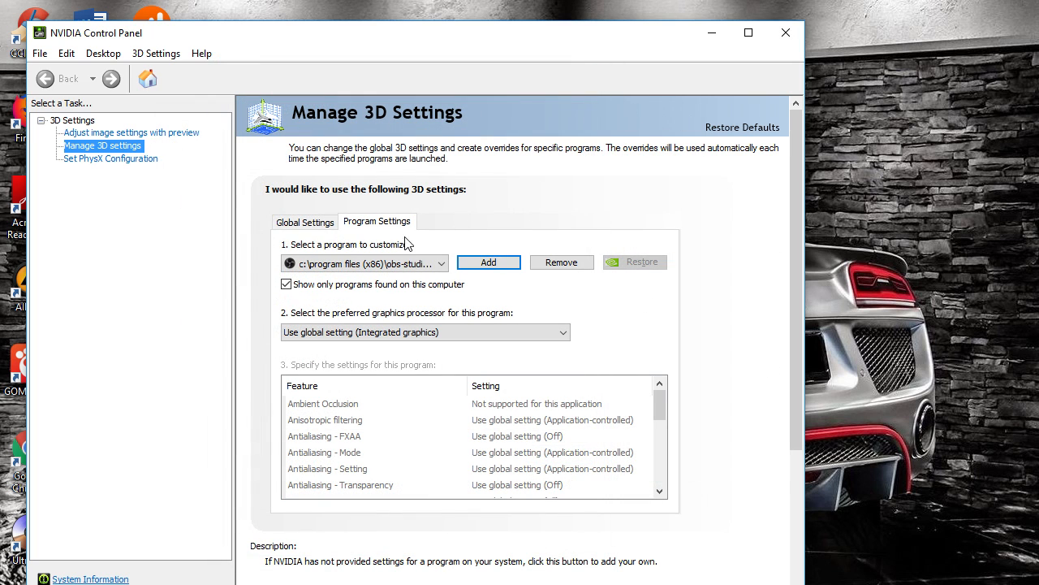
Review the global preferred graphics processor options
click(316, 231)
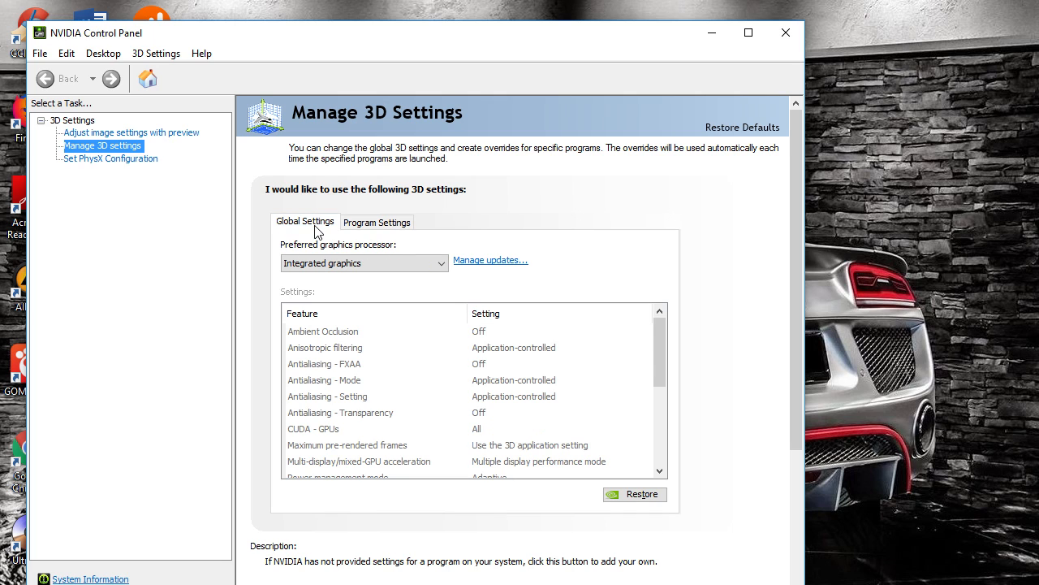
click(409, 267)
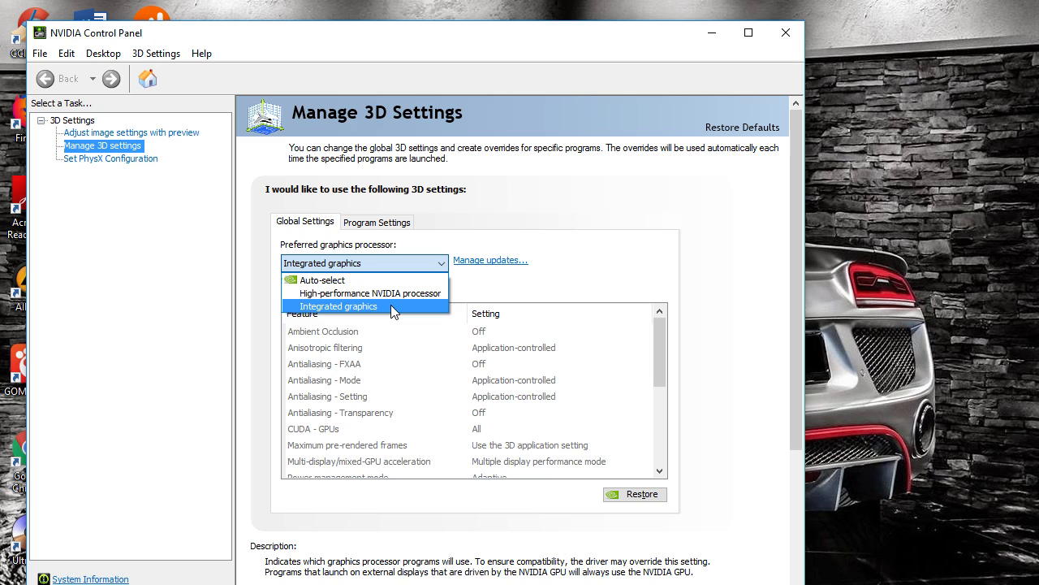
click(654, 228)
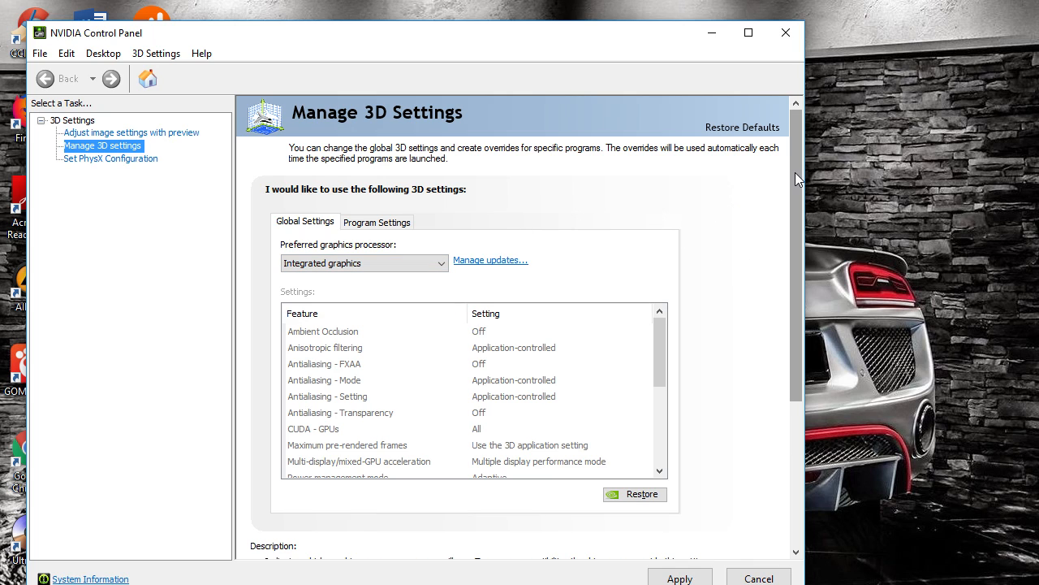
Close NVIDIA Control Panel without applying the pending changes and switch to the OBS window
drag(795, 172, 796, 311)
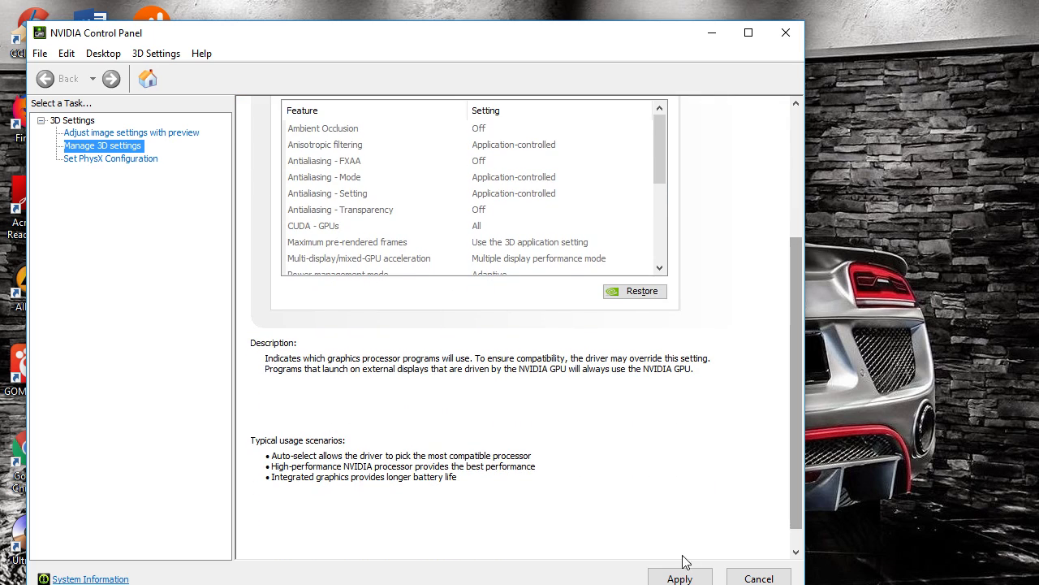
click(685, 577)
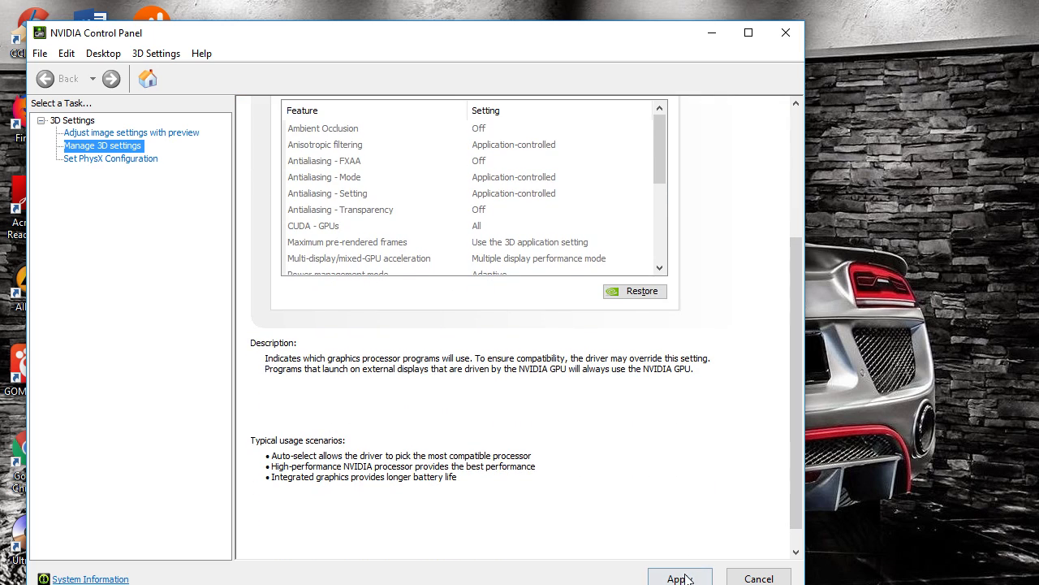
click(786, 33)
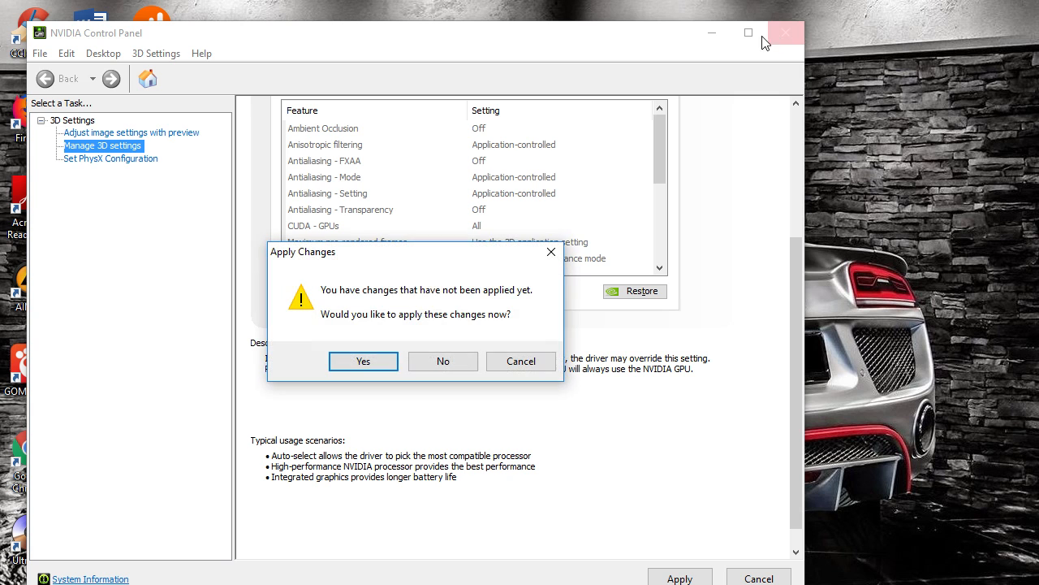
click(437, 366)
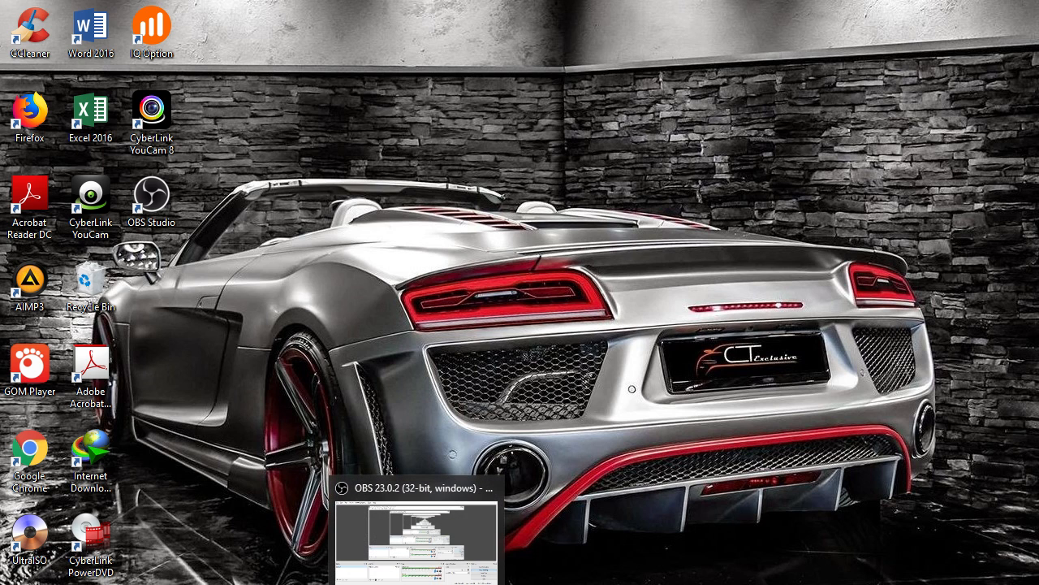
click(418, 583)
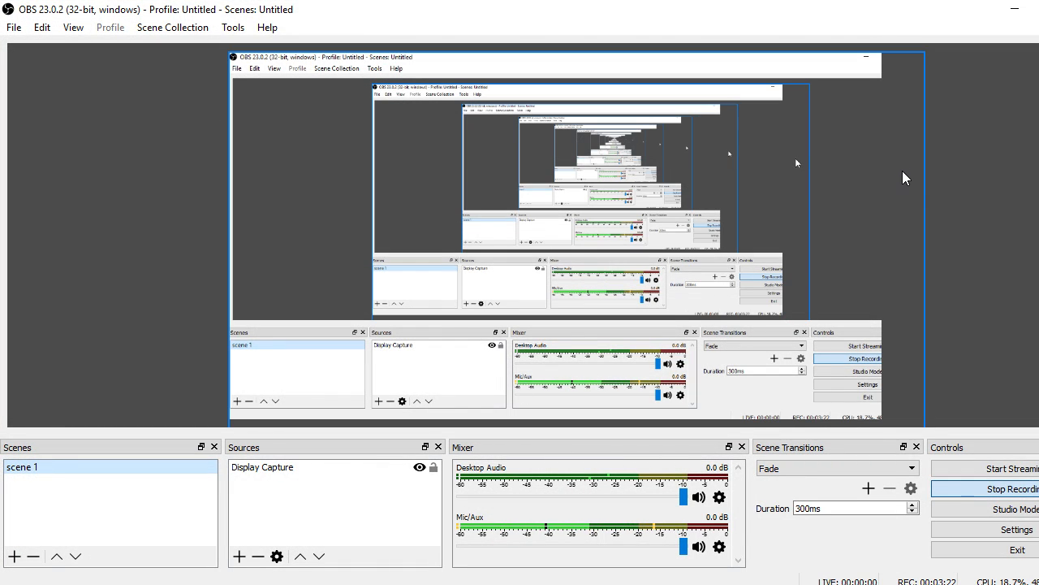